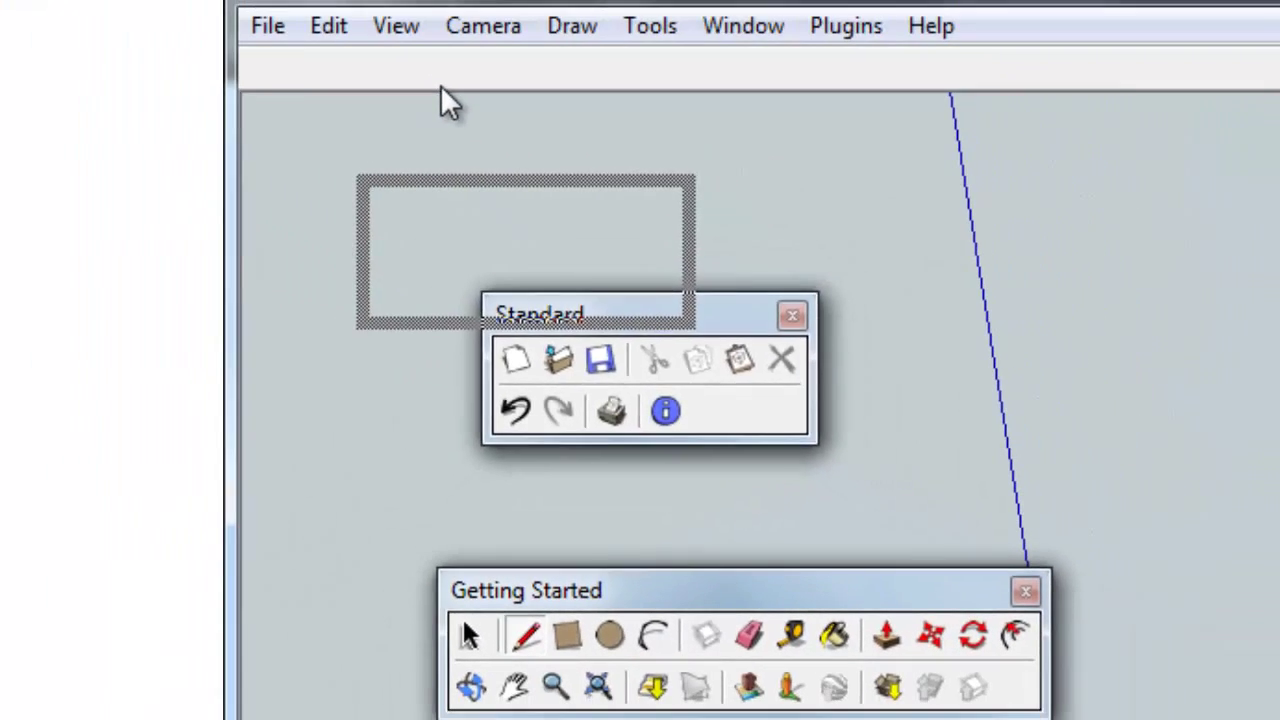
- Drag the floating Getting Started toolbar up toward the top row beside Standard
{"action": "left_click_drag", "start_coordinate": [600, 245], "coordinate": [443, 100]}
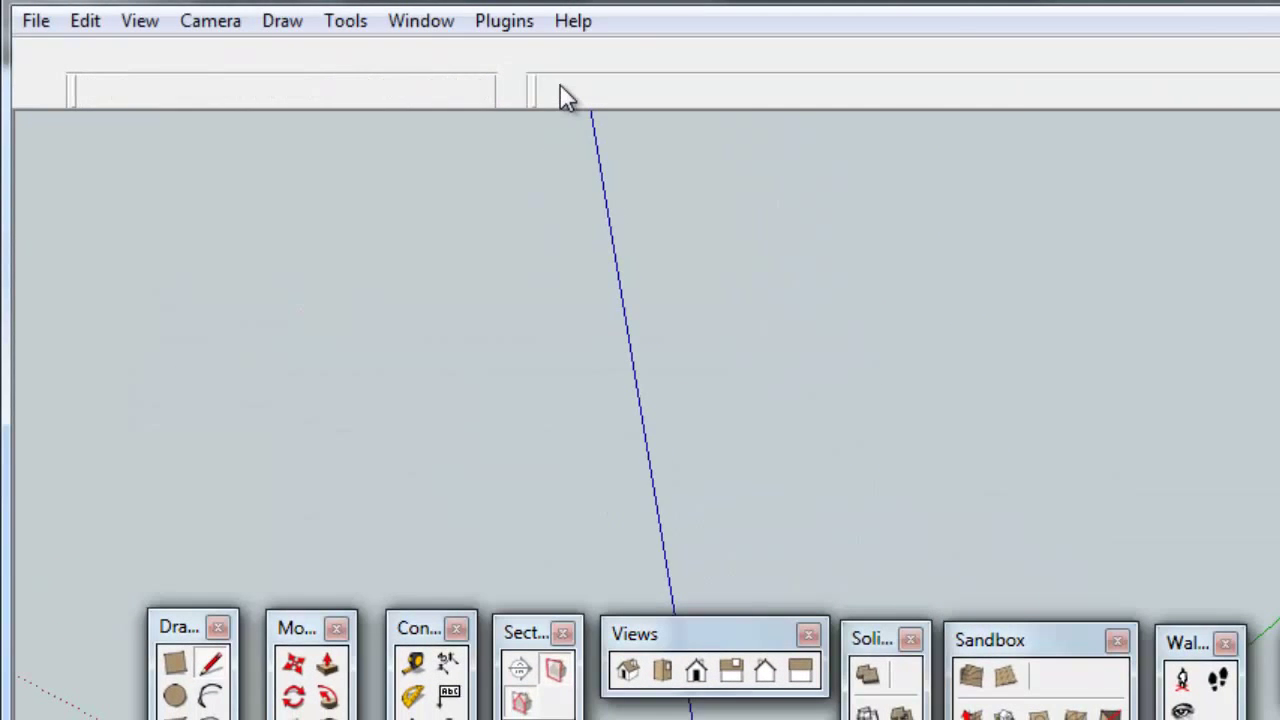
- Dock Getting Started beside Standard, then pull the Drawing toolbar out toward the left
{"action": "left_click_drag", "start_coordinate": [560, 85], "coordinate": [560, 85]}
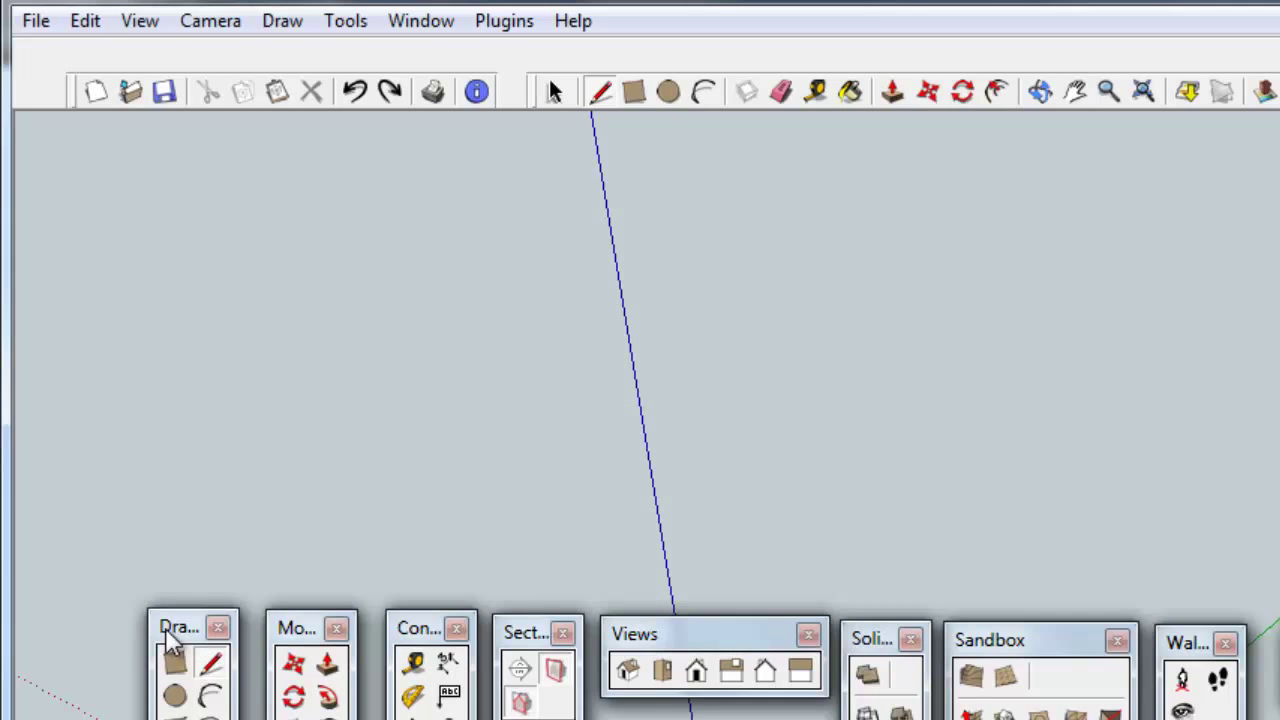
{"action": "left_click_drag", "start_coordinate": [165, 628], "coordinate": [130, 352]}
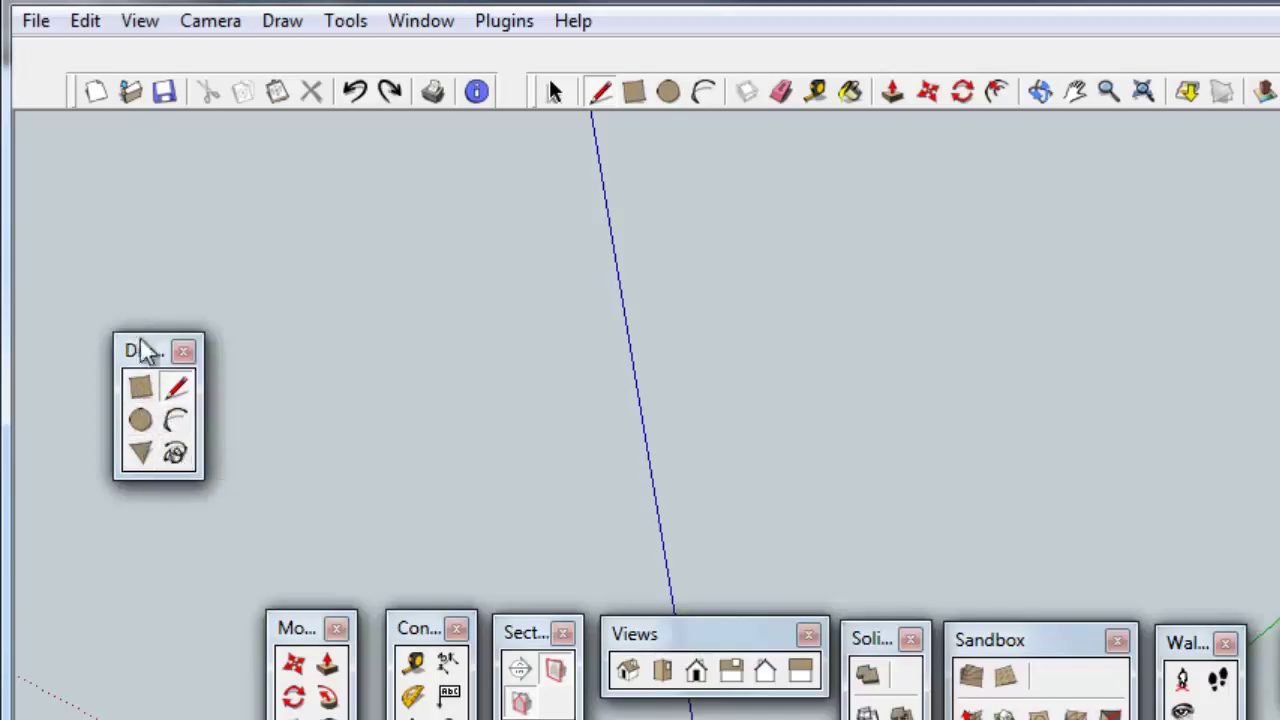
- Drop the Drawing toolbar against the left window edge as a vertical column
{"action": "mouse_move", "coordinate": [146, 351]}
{"action": "left_mouse_down"}
{"action": "mouse_move", "coordinate": [82, 148]}
{"action": "mouse_move", "coordinate": [20, 103]}
{"action": "mouse_move", "coordinate": [9, 214]}
{"action": "left_mouse_up"}
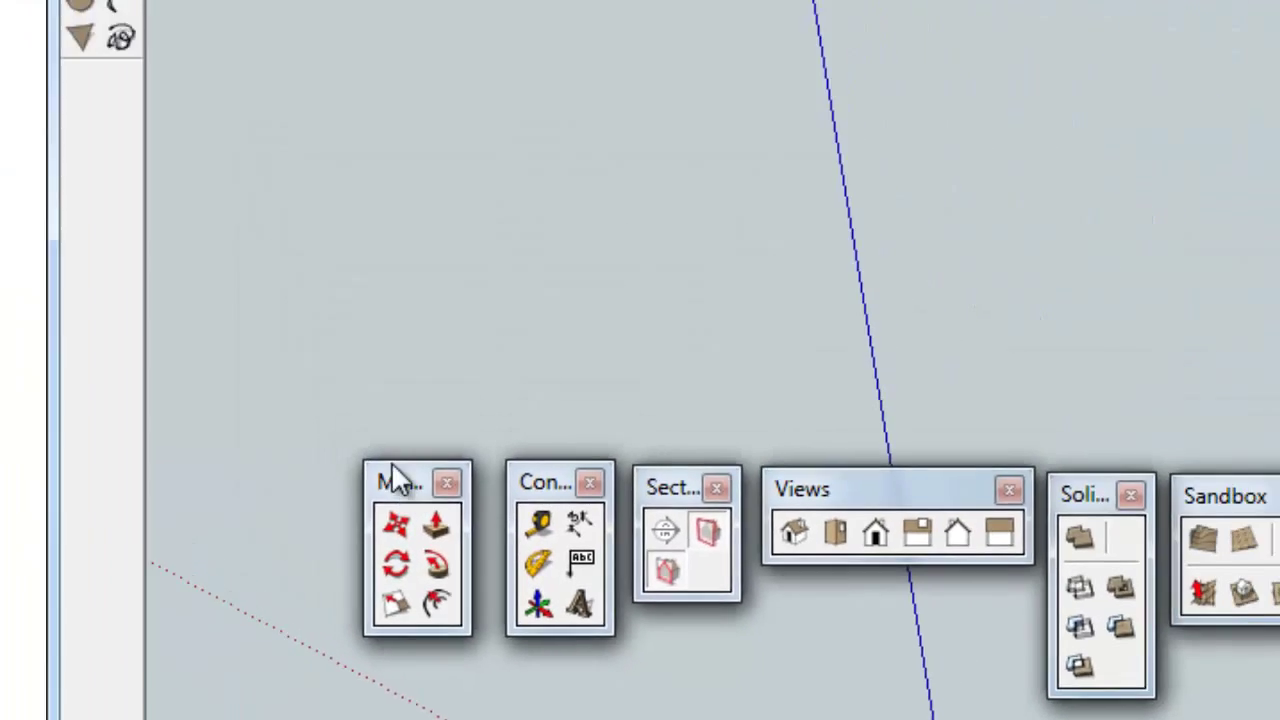
- Drop the Modification toolbar into the left dock beneath the Drawing tools
{"action": "mouse_move", "coordinate": [345, 192]}
{"action": "left_mouse_down"}
{"action": "mouse_move", "coordinate": [172, 273]}
{"action": "mouse_move", "coordinate": [215, 293]}
{"action": "left_mouse_up"}
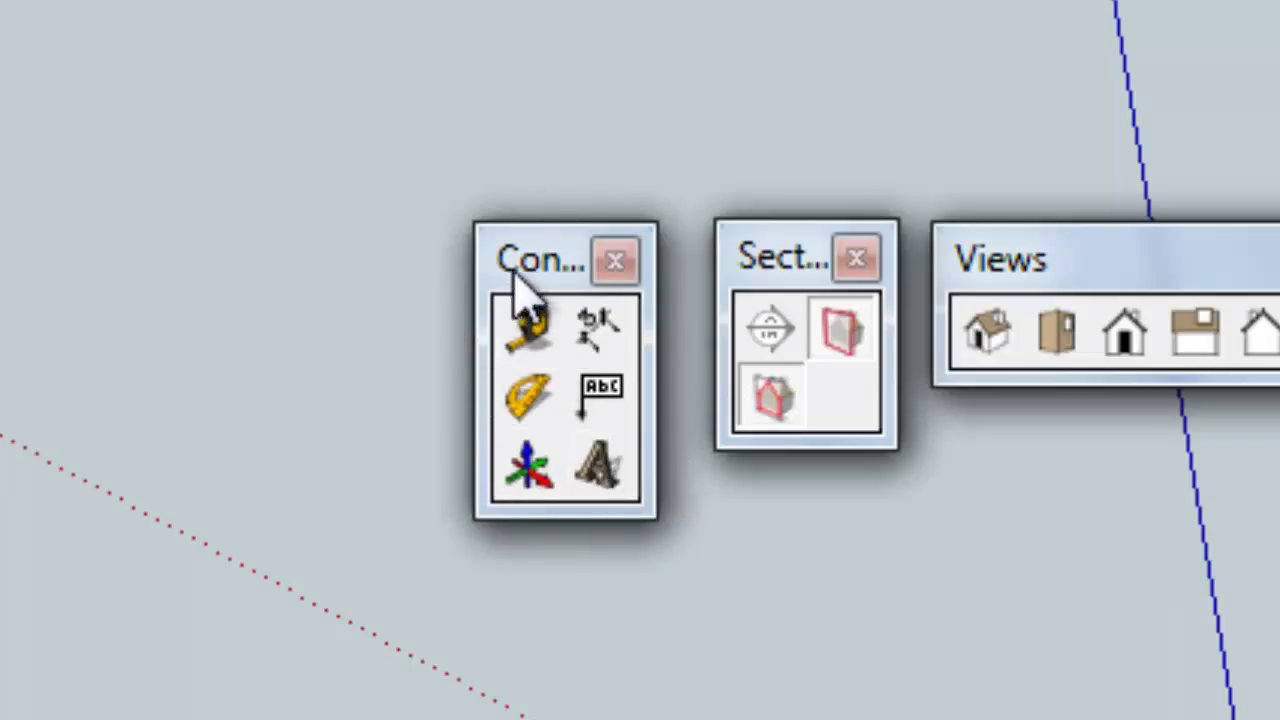
- Drop the Construction toolbar into the left column under the Modification tools
{"action": "mouse_move", "coordinate": [530, 277]}
{"action": "left_mouse_down"}
{"action": "mouse_move", "coordinate": [105, 90]}
{"action": "mouse_move", "coordinate": [5, 60]}
{"action": "left_mouse_up"}
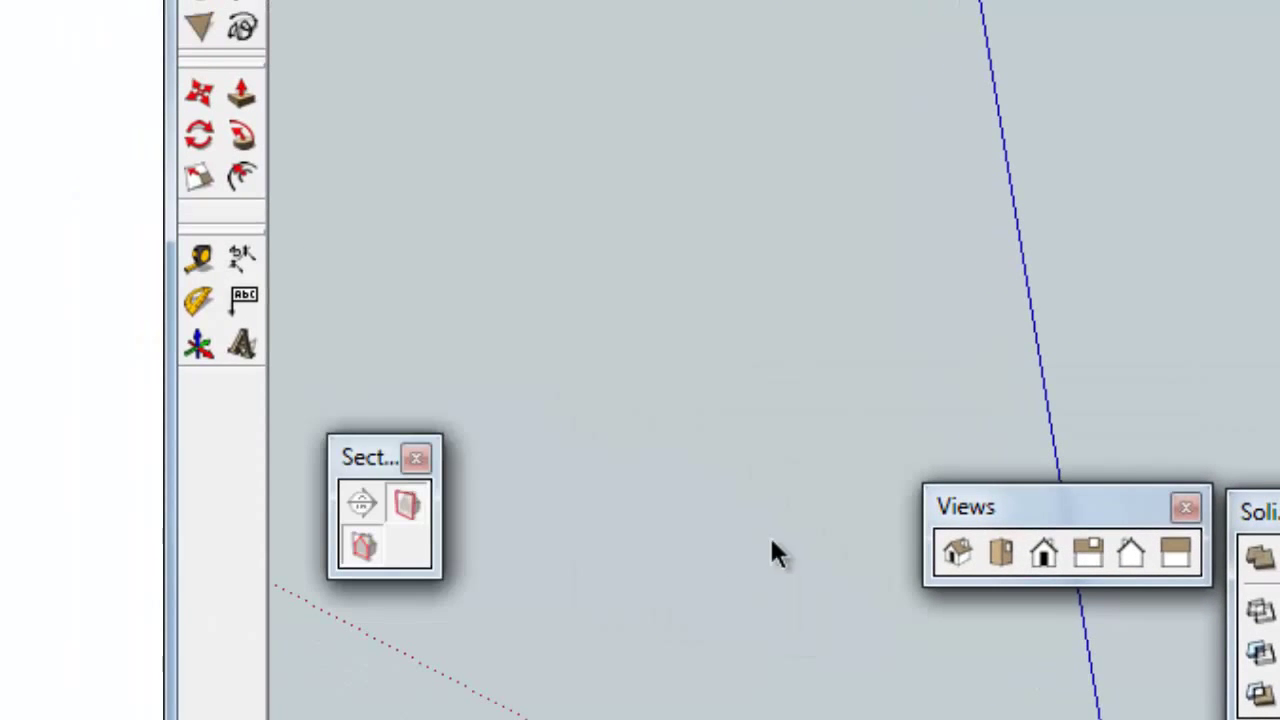
- Move the Sections toolbar into the left column beneath the Construction tools
{"action": "left_click", "coordinate": [396, 495]}
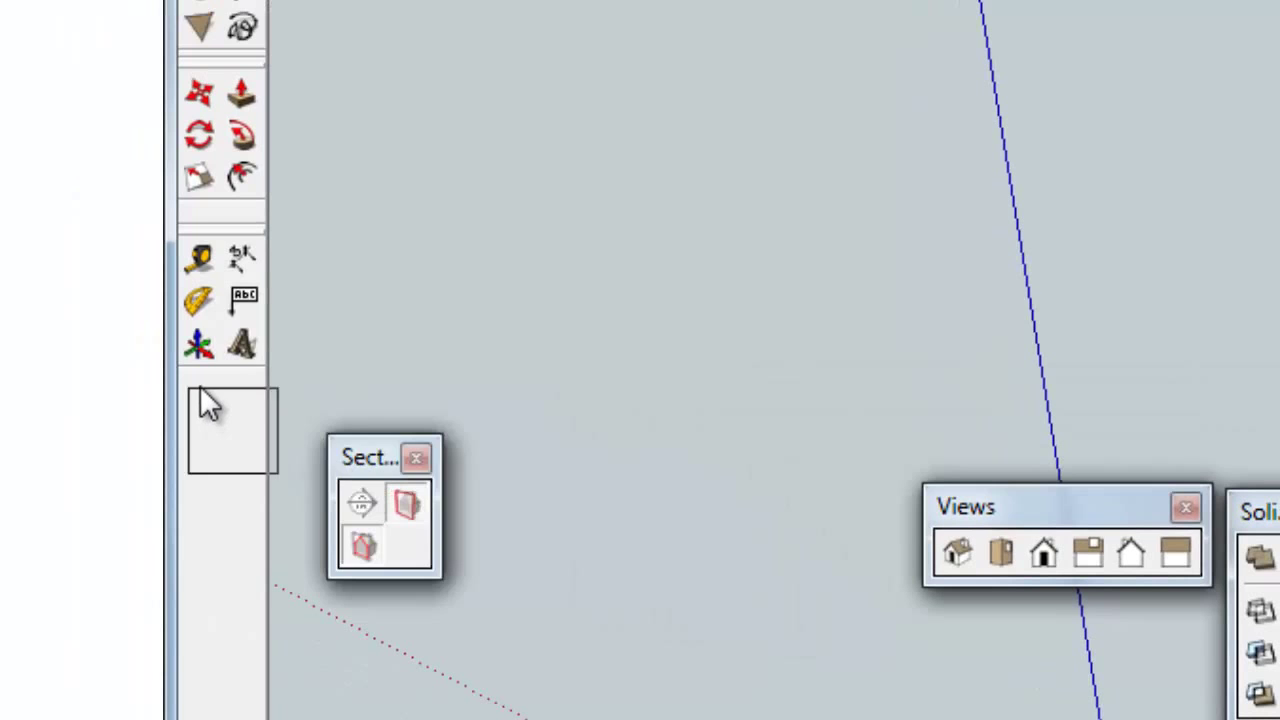
{"action": "left_click_drag", "start_coordinate": [200, 386], "coordinate": [205, 397]}
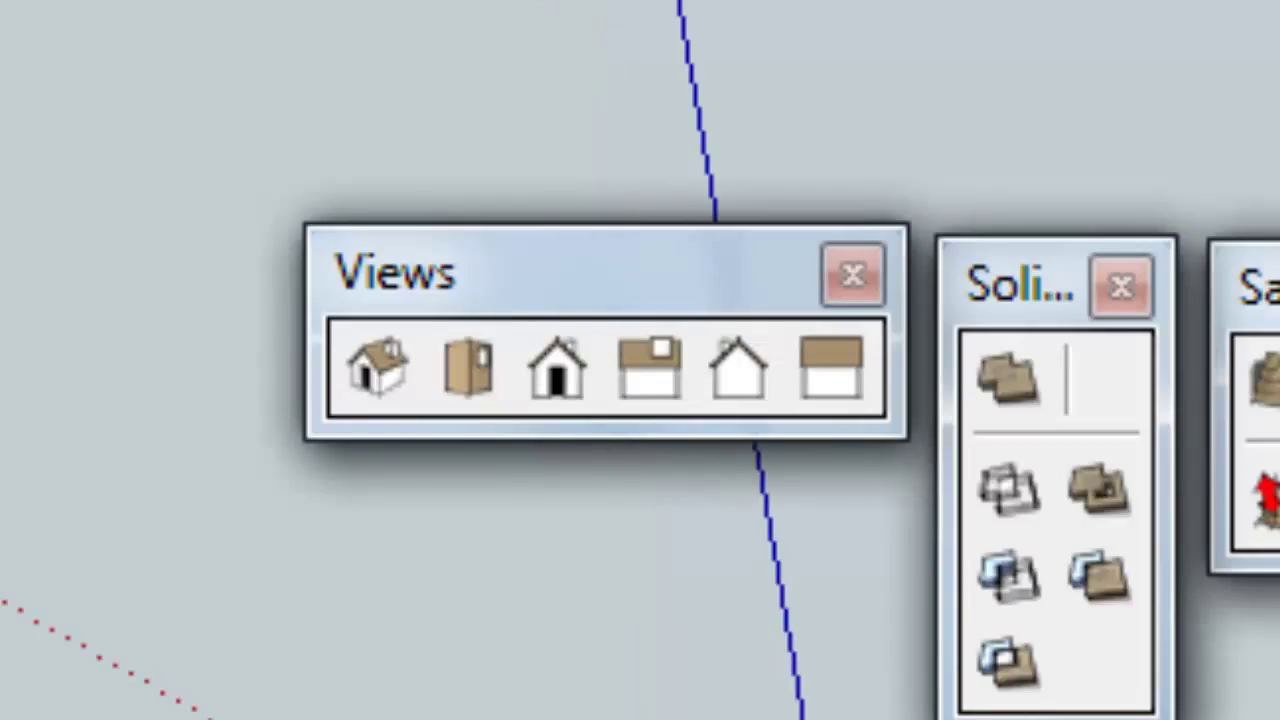
- Reposition the Views toolbar, then drop it into the left column under Sections
{"action": "left_click_drag", "start_coordinate": [625, 285], "coordinate": [522, 336]}
{"action": "mouse_move", "coordinate": [430, 286]}
{"action": "left_mouse_down"}
{"action": "mouse_move", "coordinate": [905, 355]}
{"action": "mouse_move", "coordinate": [750, 332]}
{"action": "left_mouse_up"}
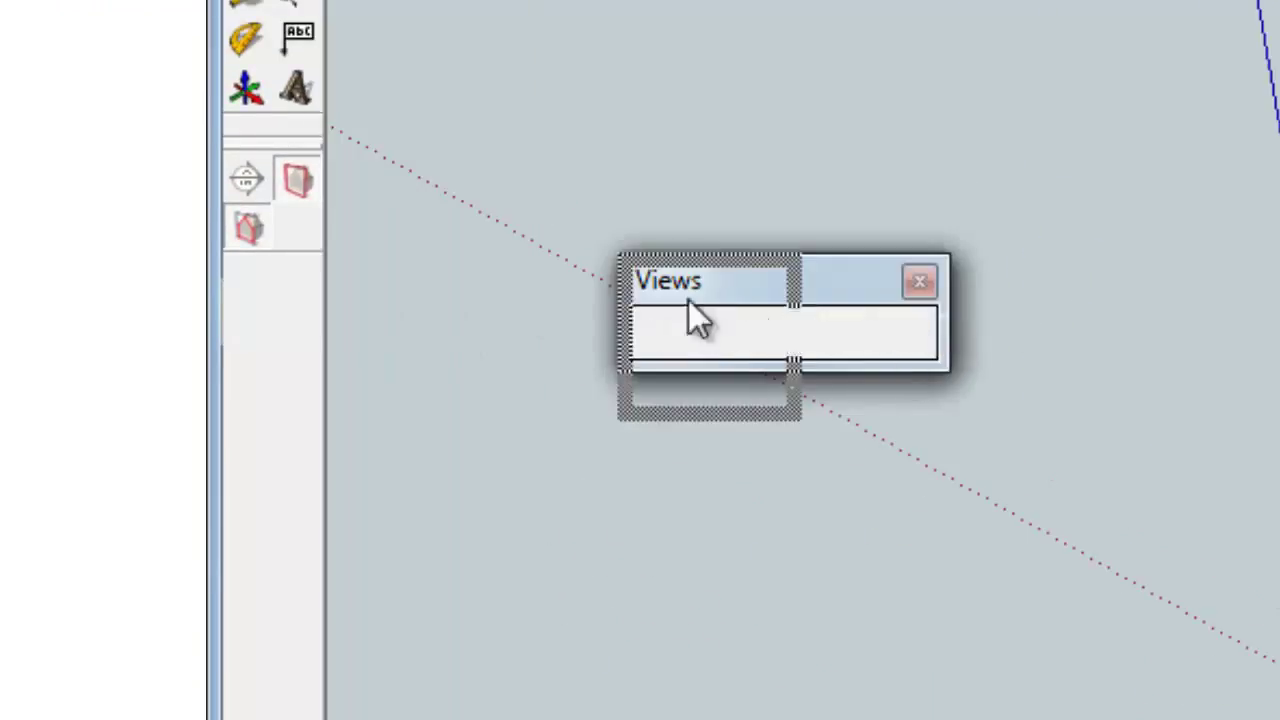
{"action": "left_click_drag", "start_coordinate": [572, 283], "coordinate": [272, 292]}
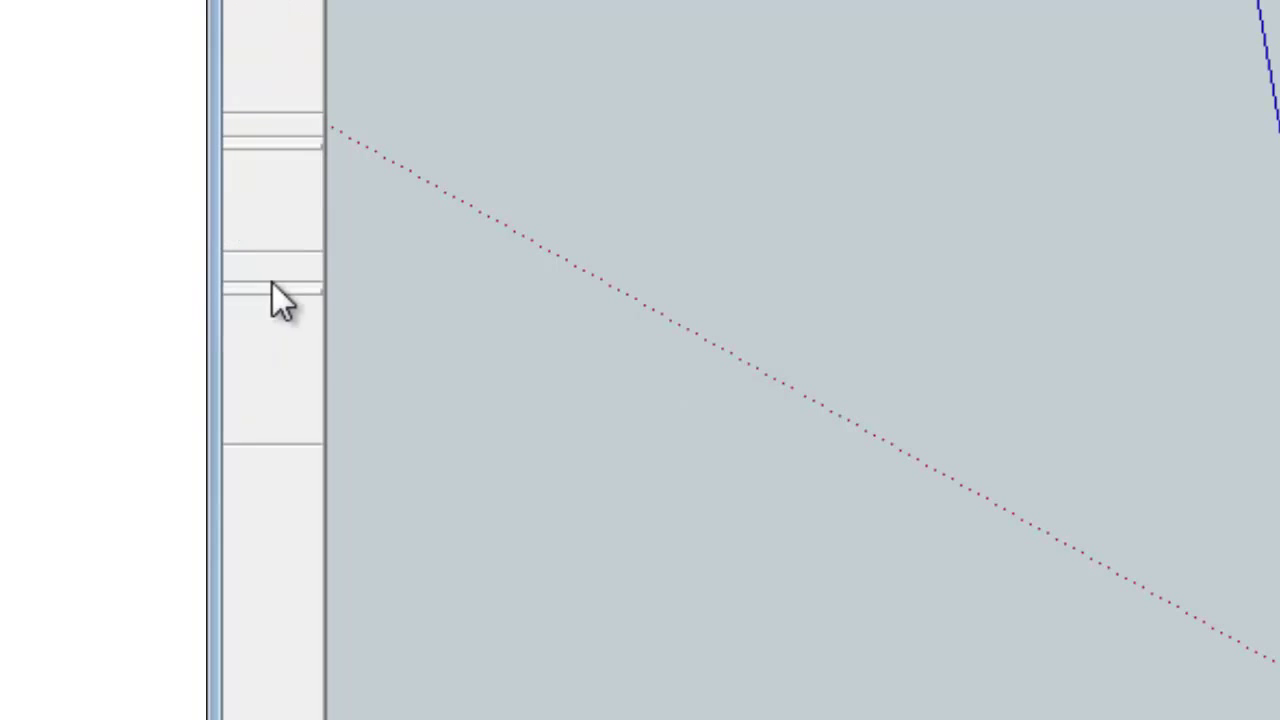